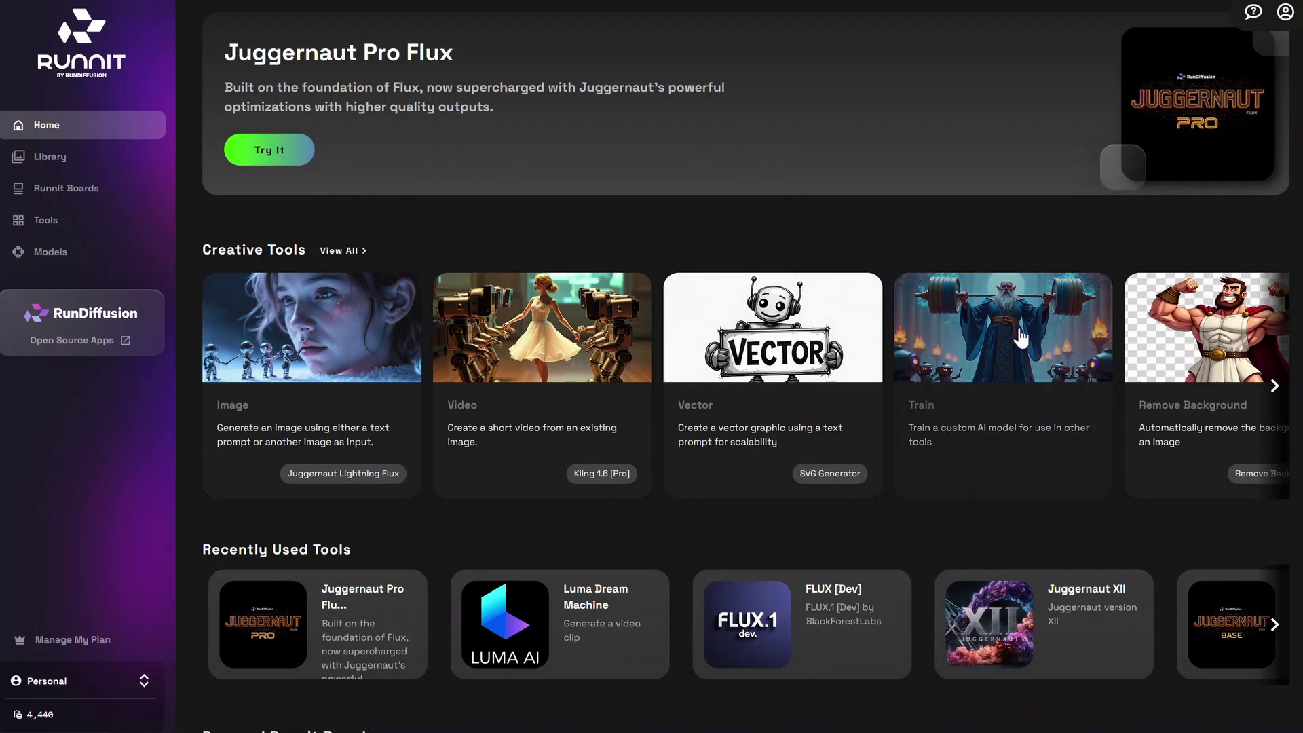
Navigate from Home back to Models to show the empty 'Train your first Model' page
left_click(46, 261)
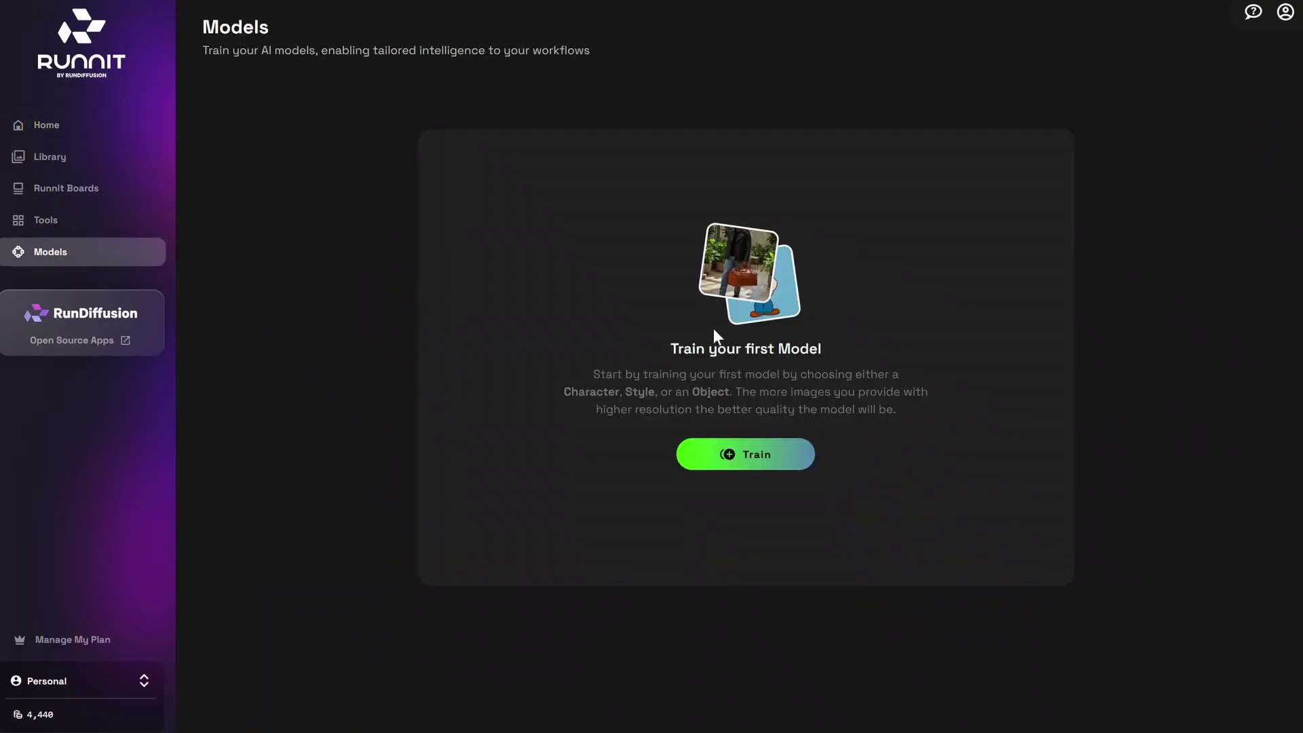
left_click(49, 136)
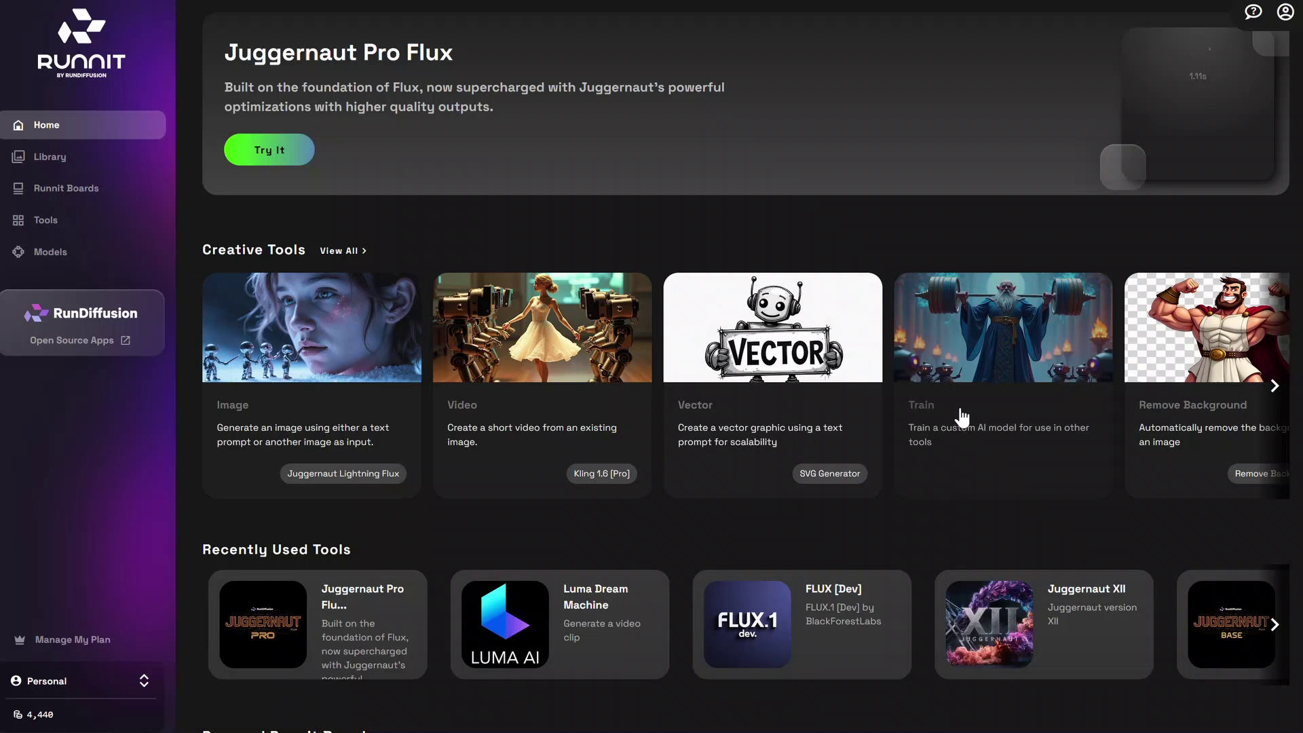
left_click(964, 428)
double_click(1017, 285)
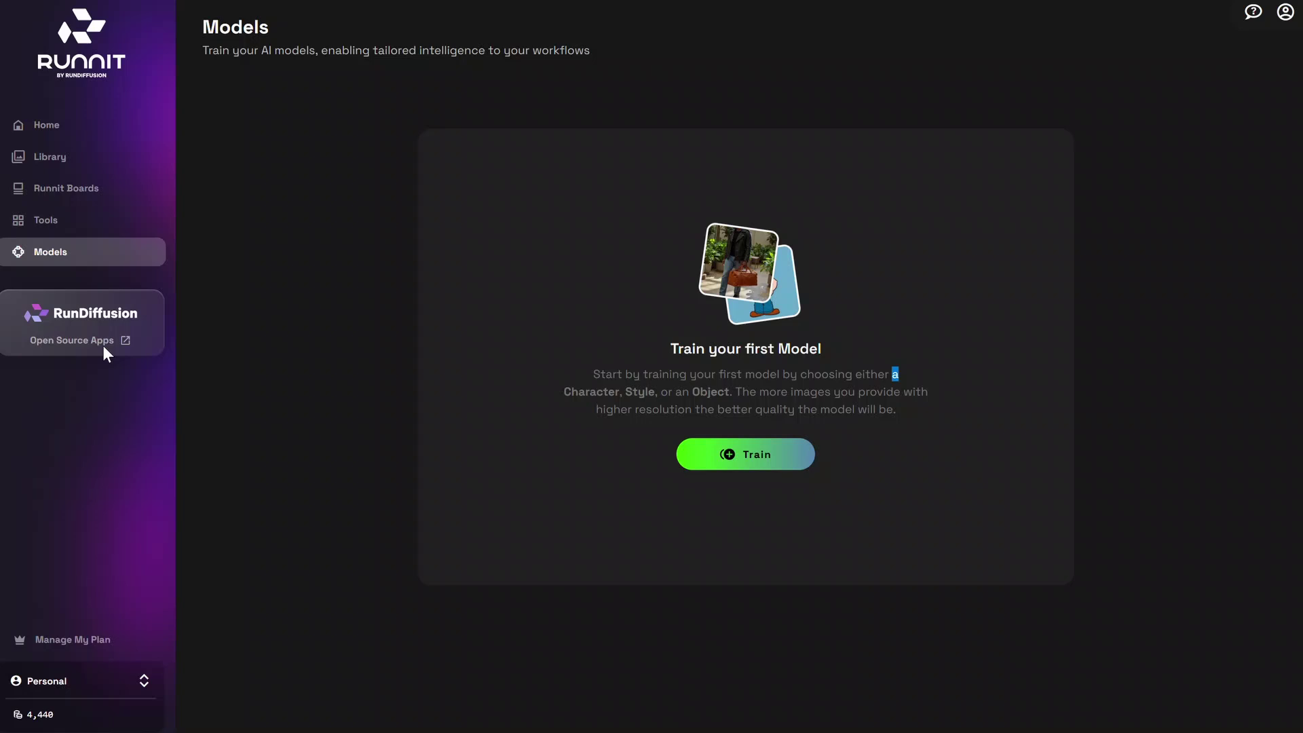
Open the Character Lightning Trainer for a new Untitled Model from the Models page
mouse_move(93, 339)
left_click(758, 461)
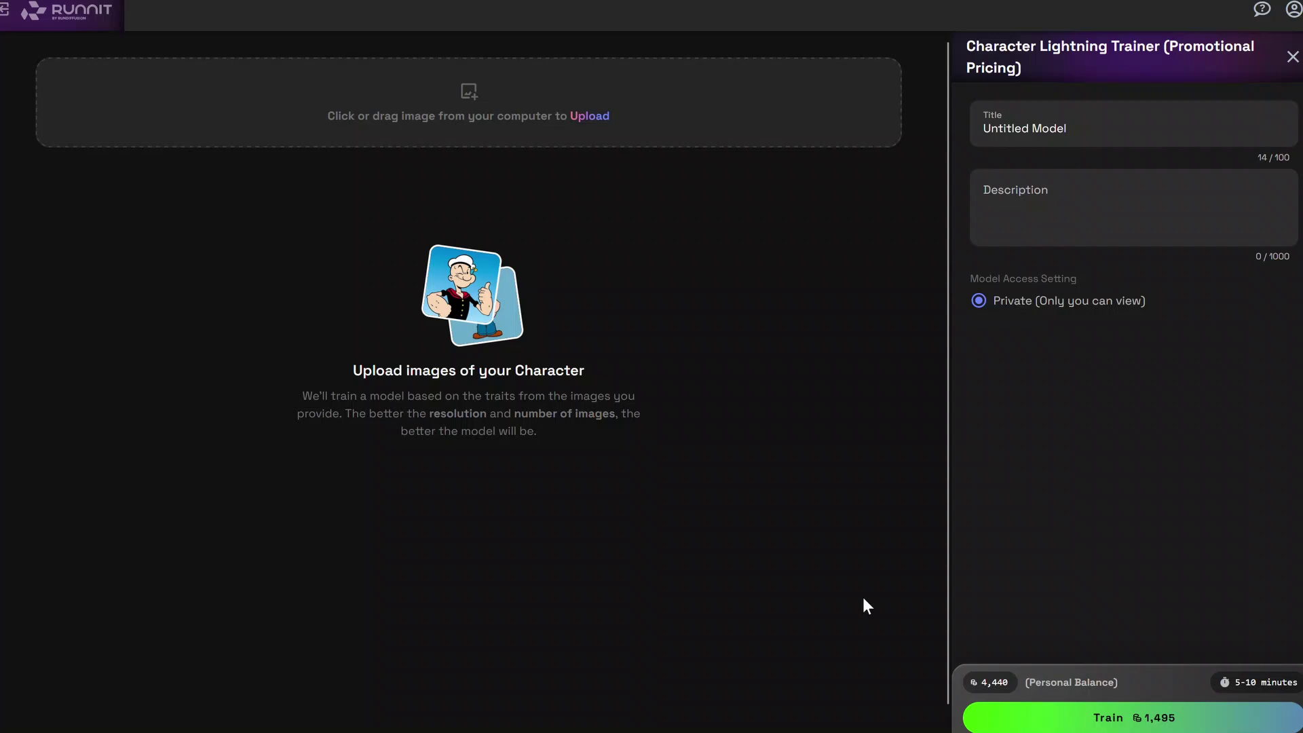
Retitle the model from 'Untitled Model' to 'CuteCatModel' and add the description 'Demo Model'
left_click(1093, 127)
key("BackSpace")
key("BackSpace")
key("BackSpace")
key("BackSpace")
key("BackSpace")
key("BackSpace")
key("BackSpace")
key("BackSpace")
key("BackSpace")
key("BackSpace")
key("BackSpace")
key("BackSpace")
key("BackSpace")
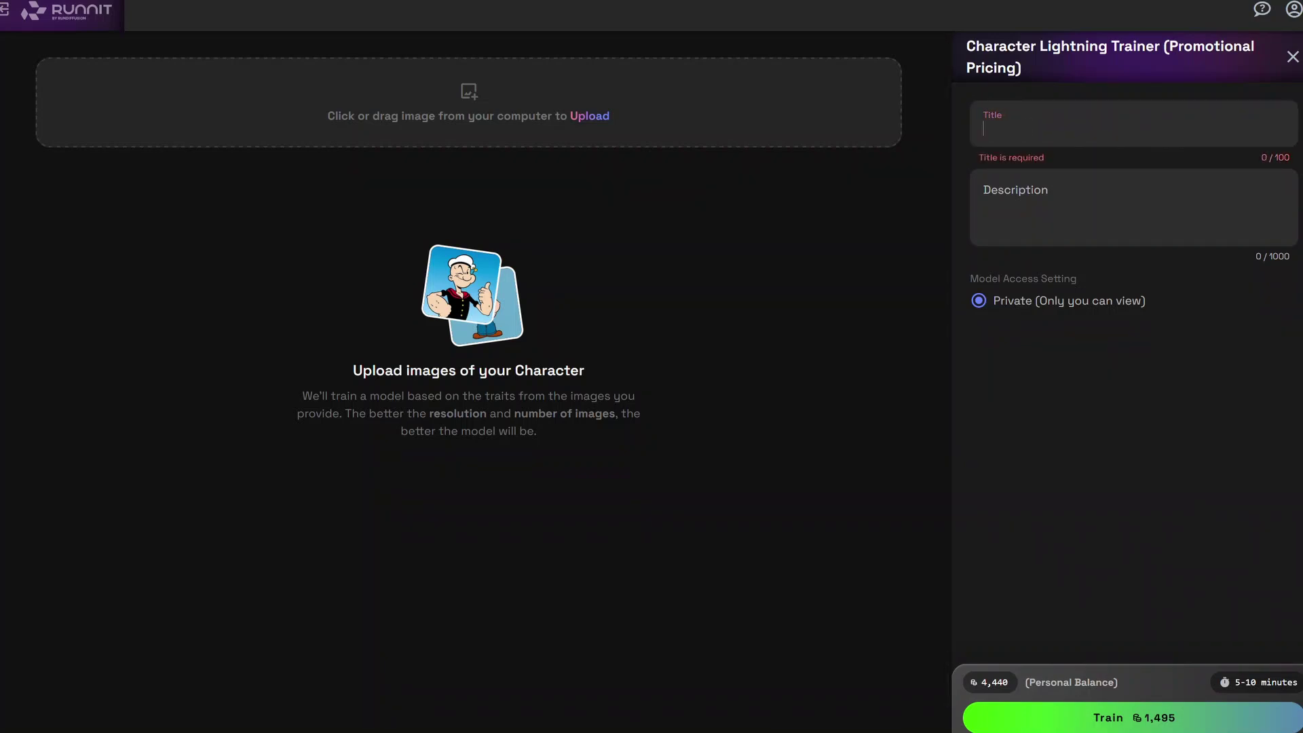
type("CuteCatModel")
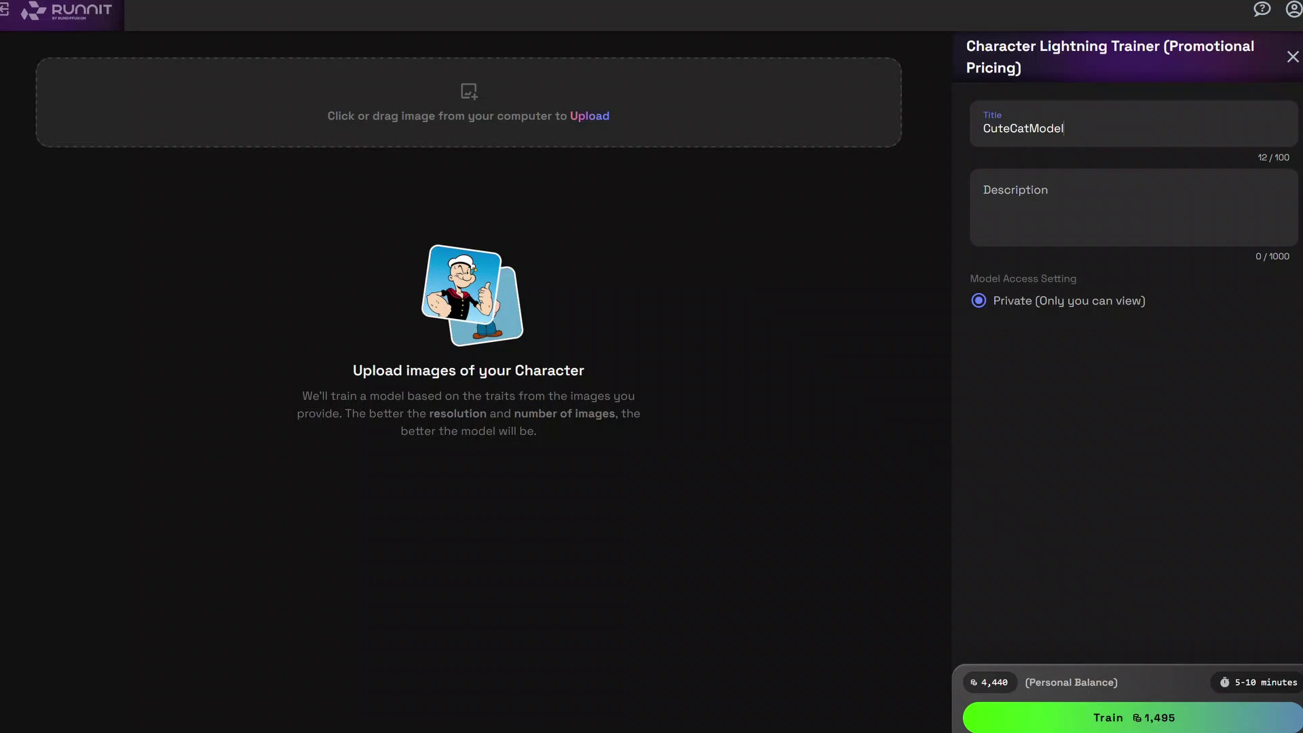
left_click(1094, 204)
type("Demo Model")
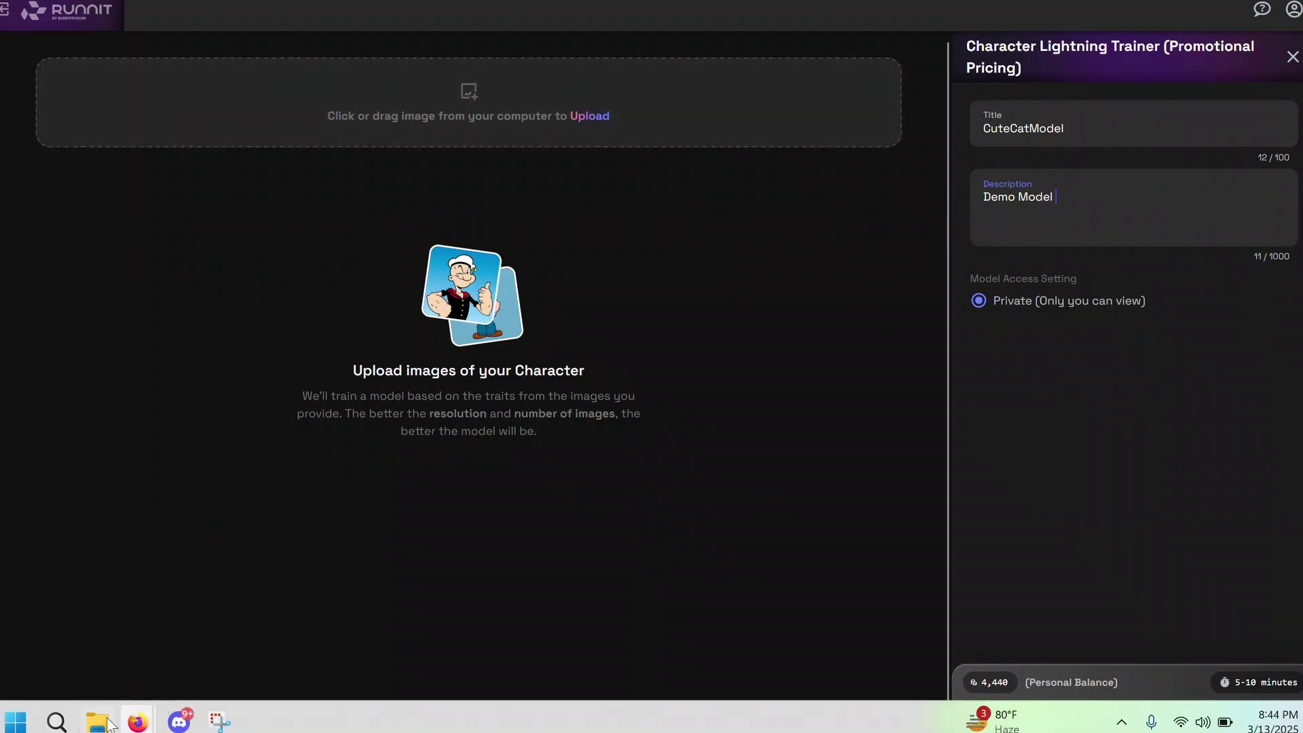
Upload the twelve orange cat images from the runnit-images folder as training pictures
left_click(108, 724)
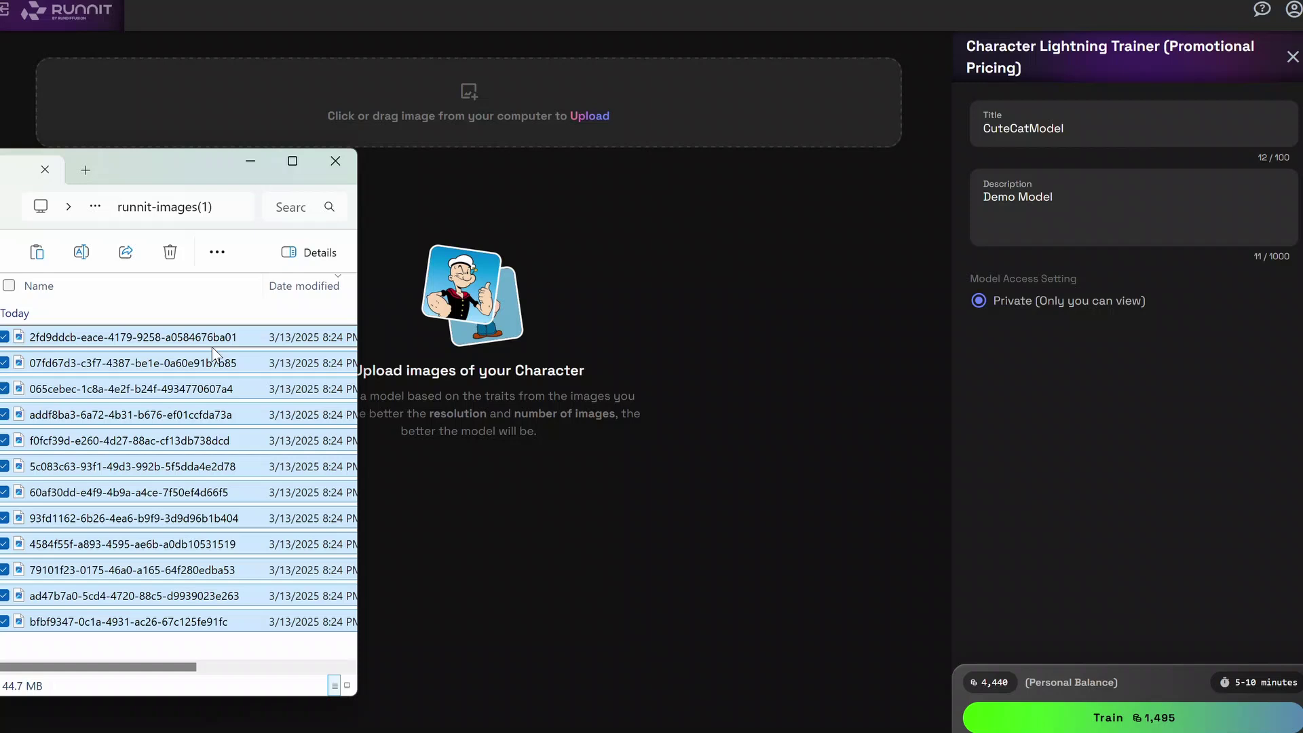
left_click_drag(214, 353, 623, 115)
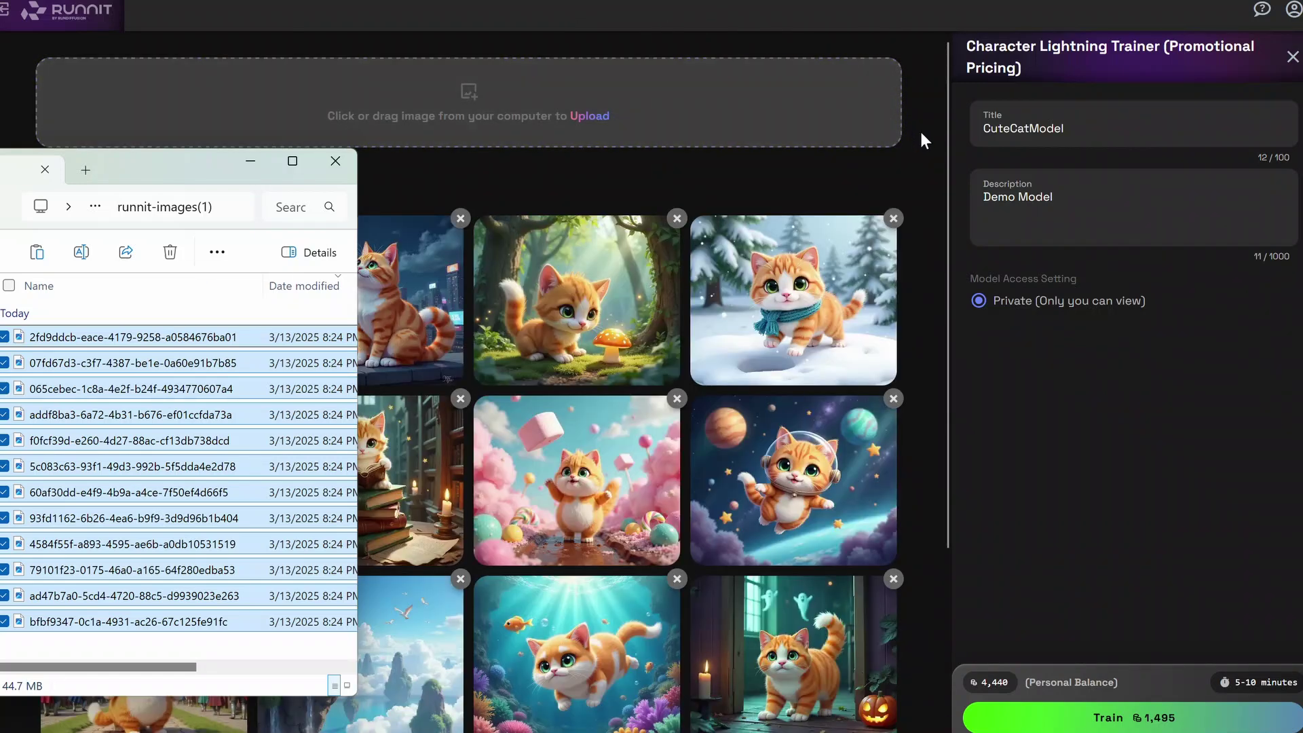
left_click(926, 144)
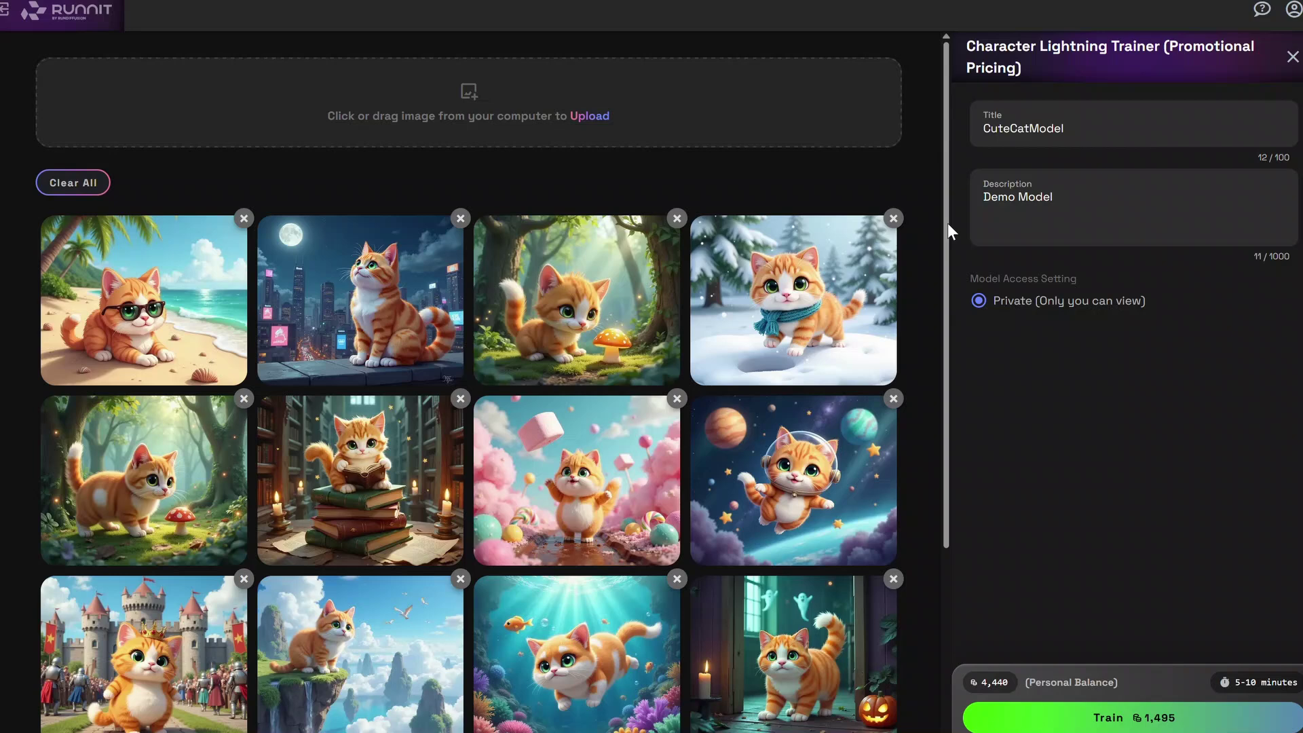
left_click_drag(948, 222, 934, 314)
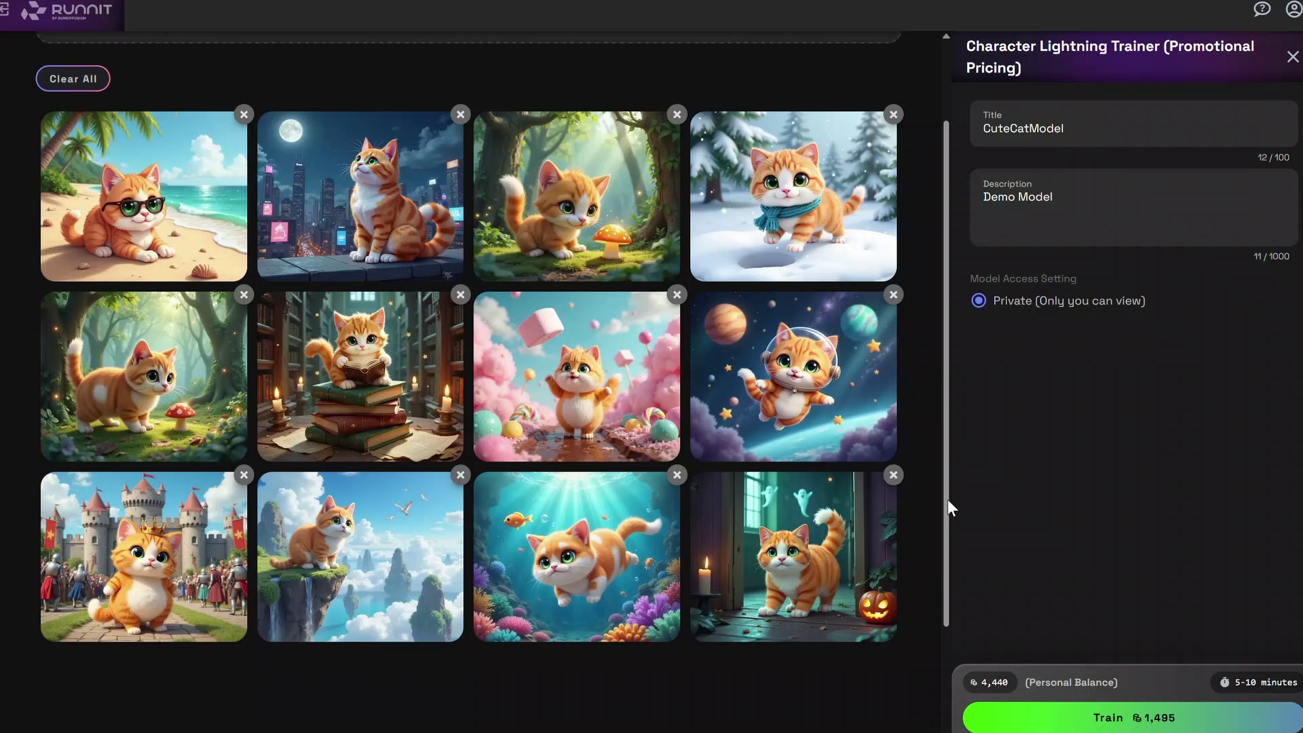
scroll(947, 499, "up", 3)
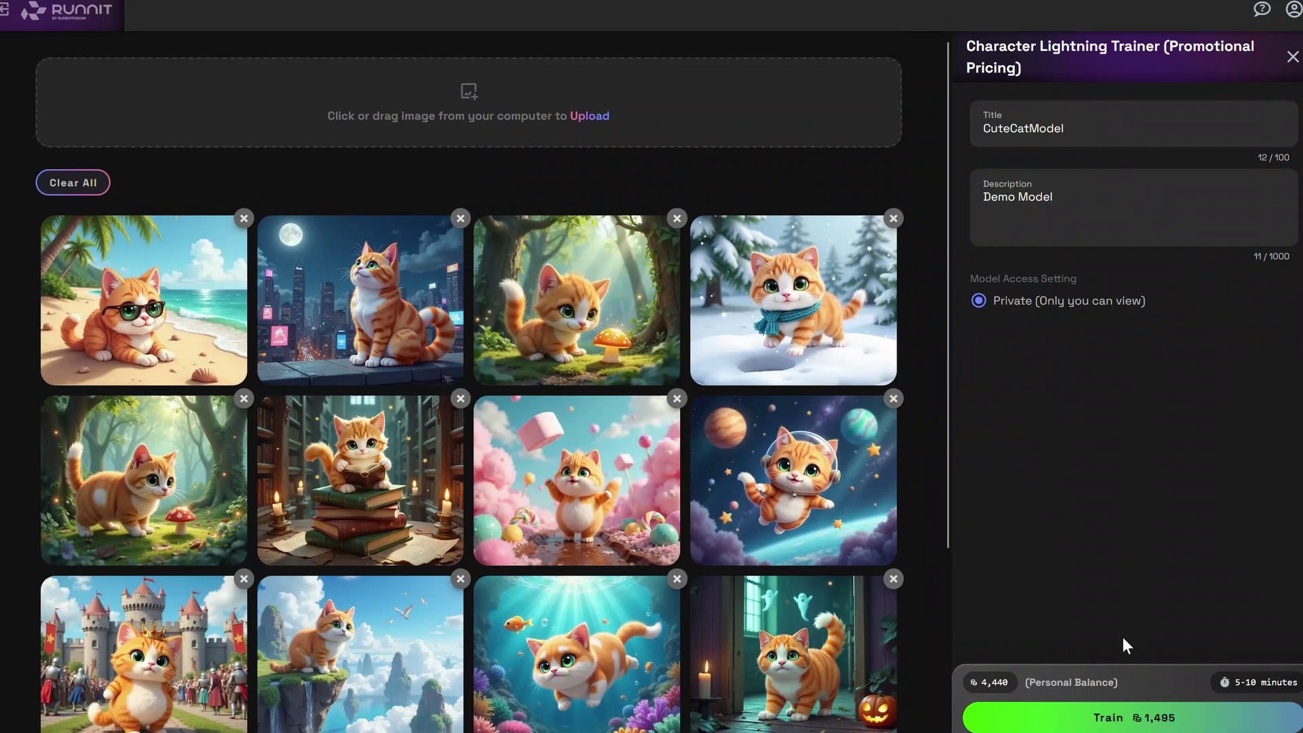
Start the 1,495-credit CuteCatModel training and go to My Models
left_click(1147, 727)
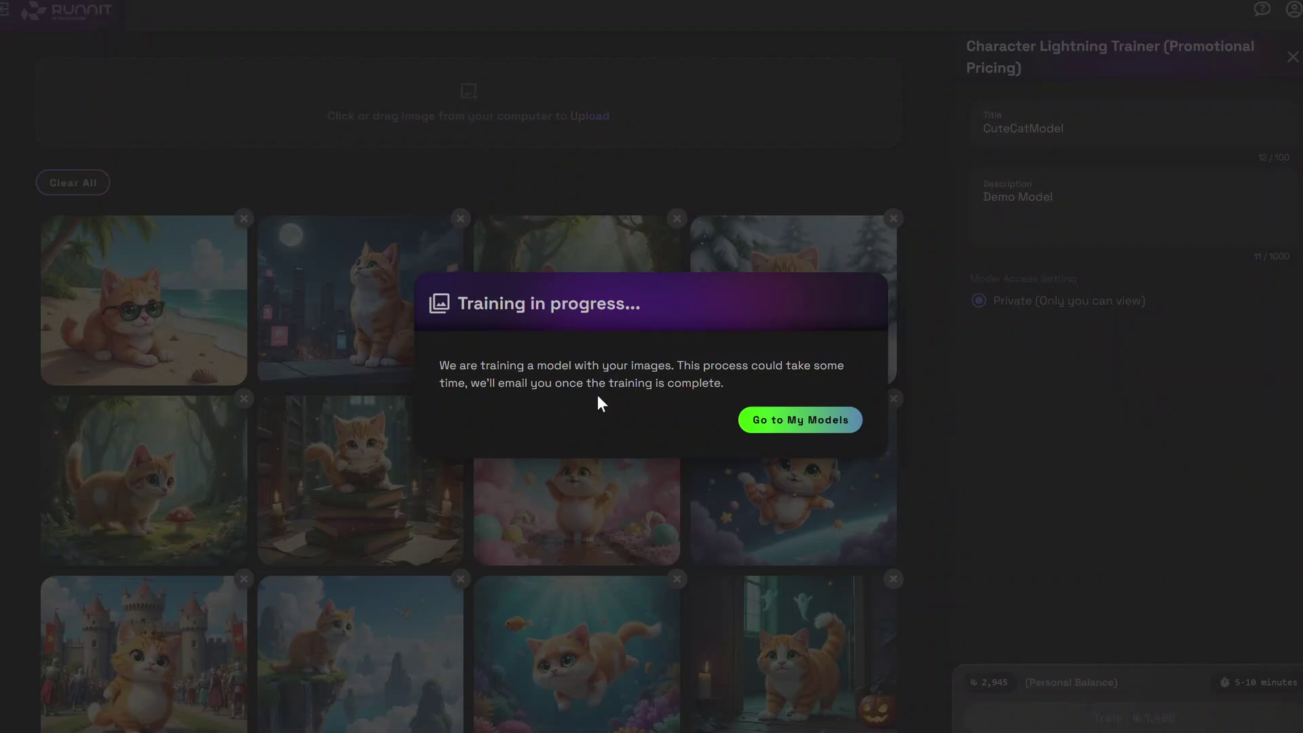
left_click(795, 426)
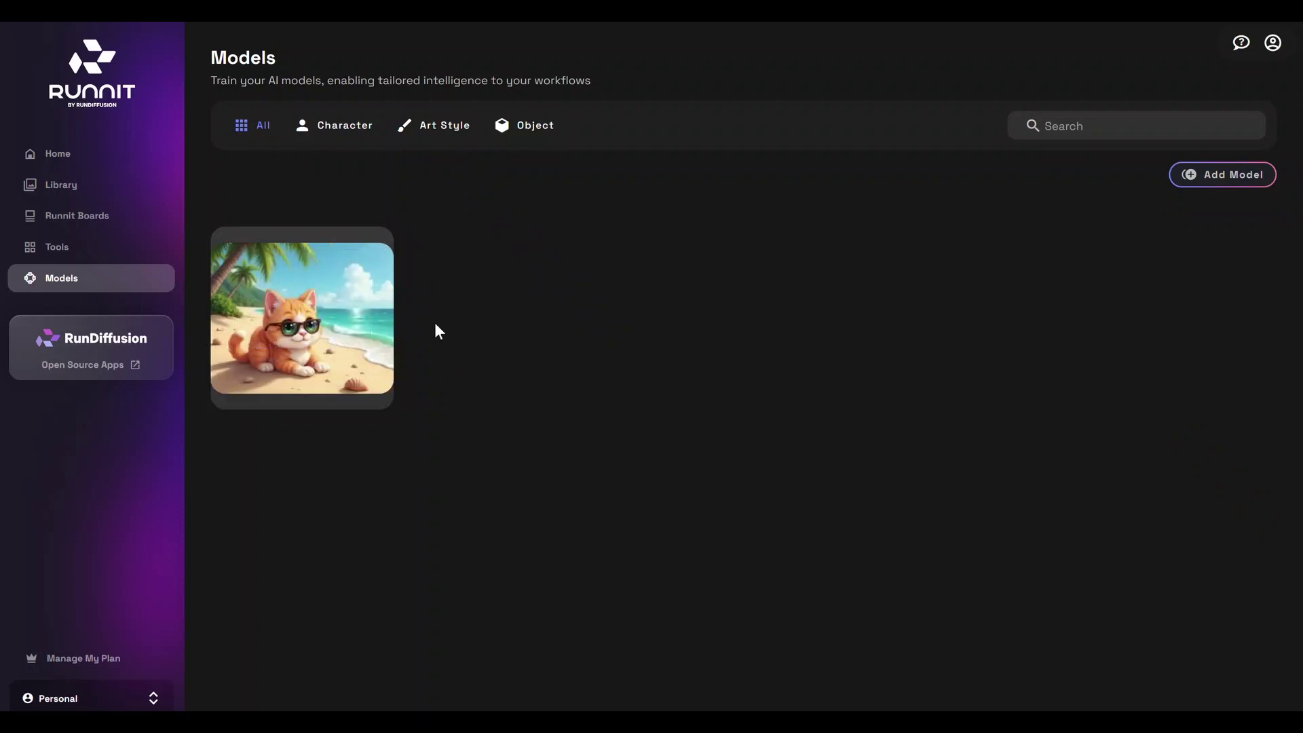
Load CuteCatModel into the FLUX [Dev] Image Generation tool
left_click(361, 280)
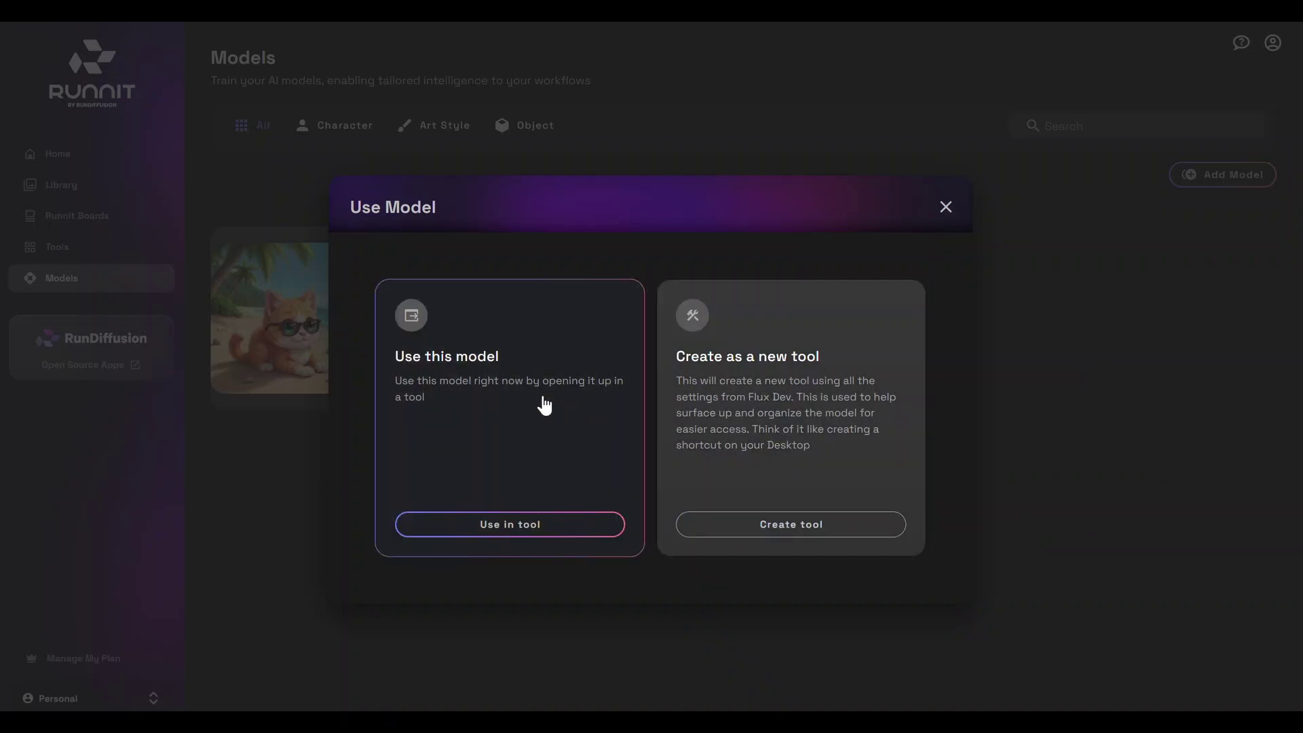
left_click(496, 536)
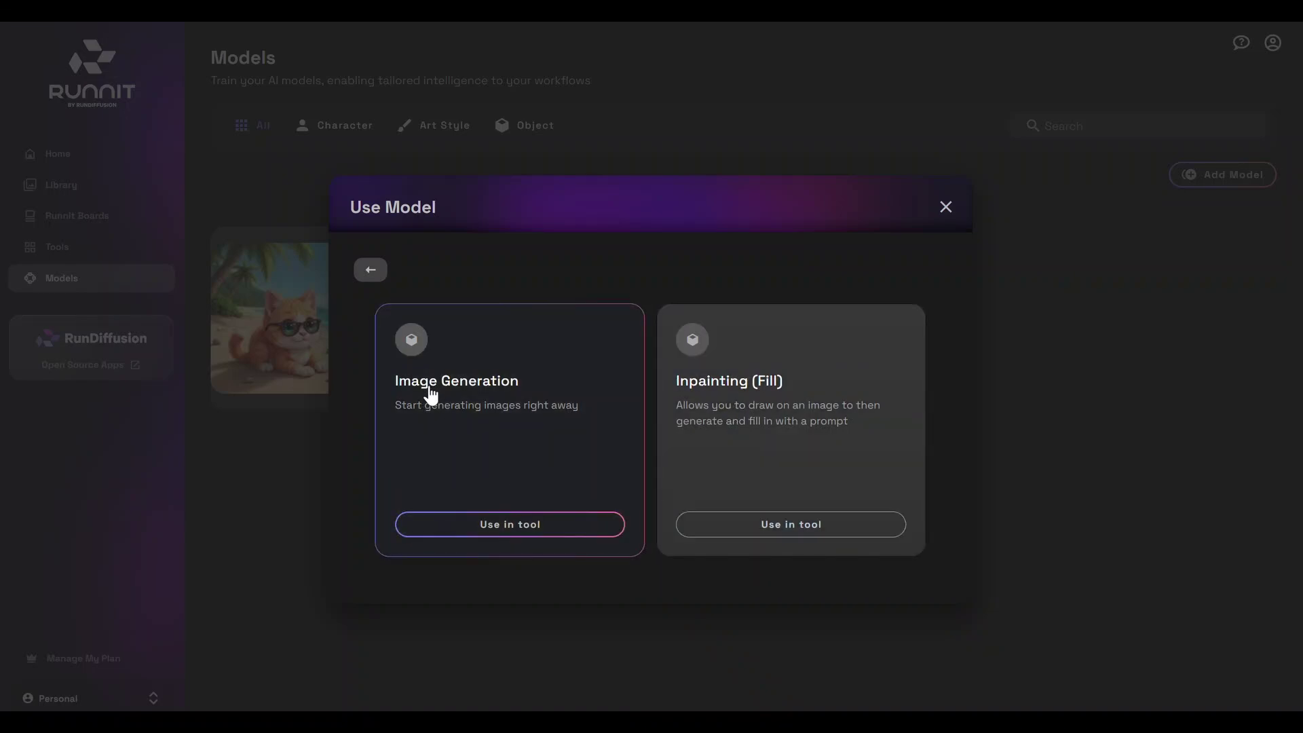
left_click(430, 391)
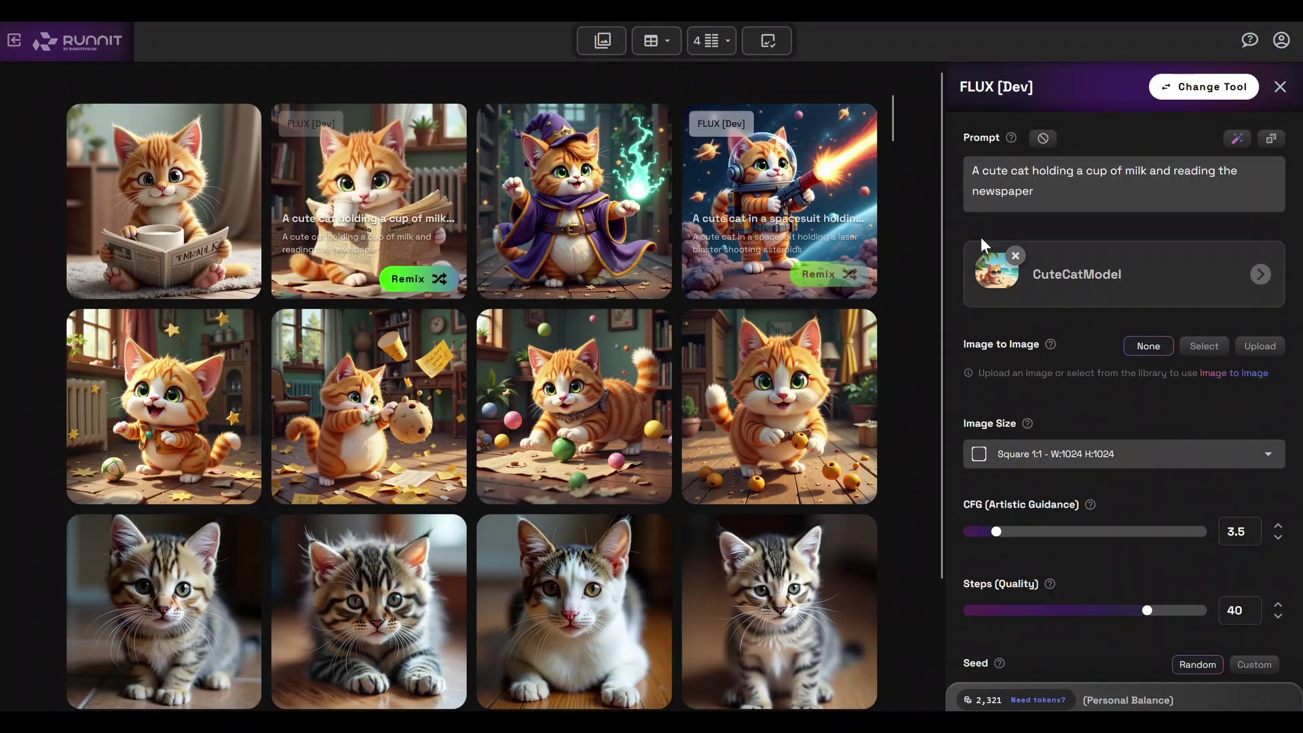
Replace the prompt with 'A cute cat holding a red ball and wearing a cowboy hat, background a desert landsc'
left_click_drag(1065, 195, 878, 147)
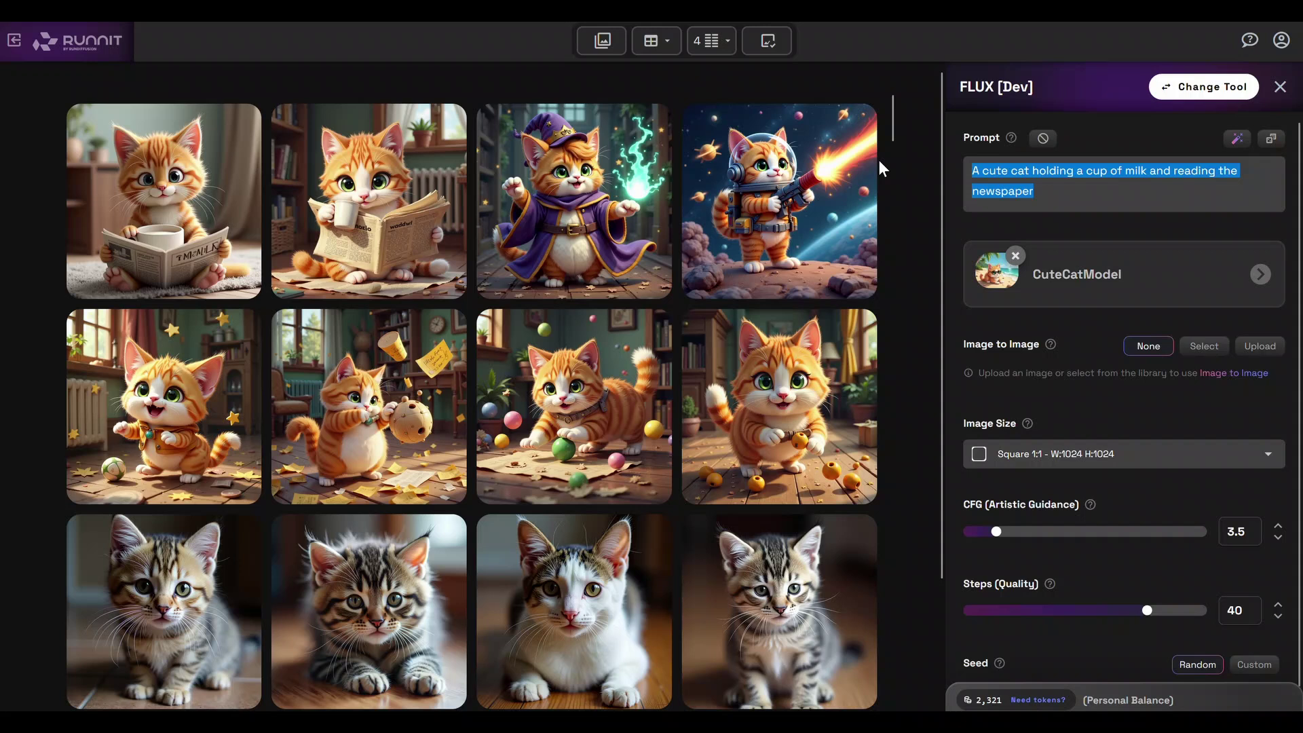
key("BackSpace")
type("A cute cat holding a")
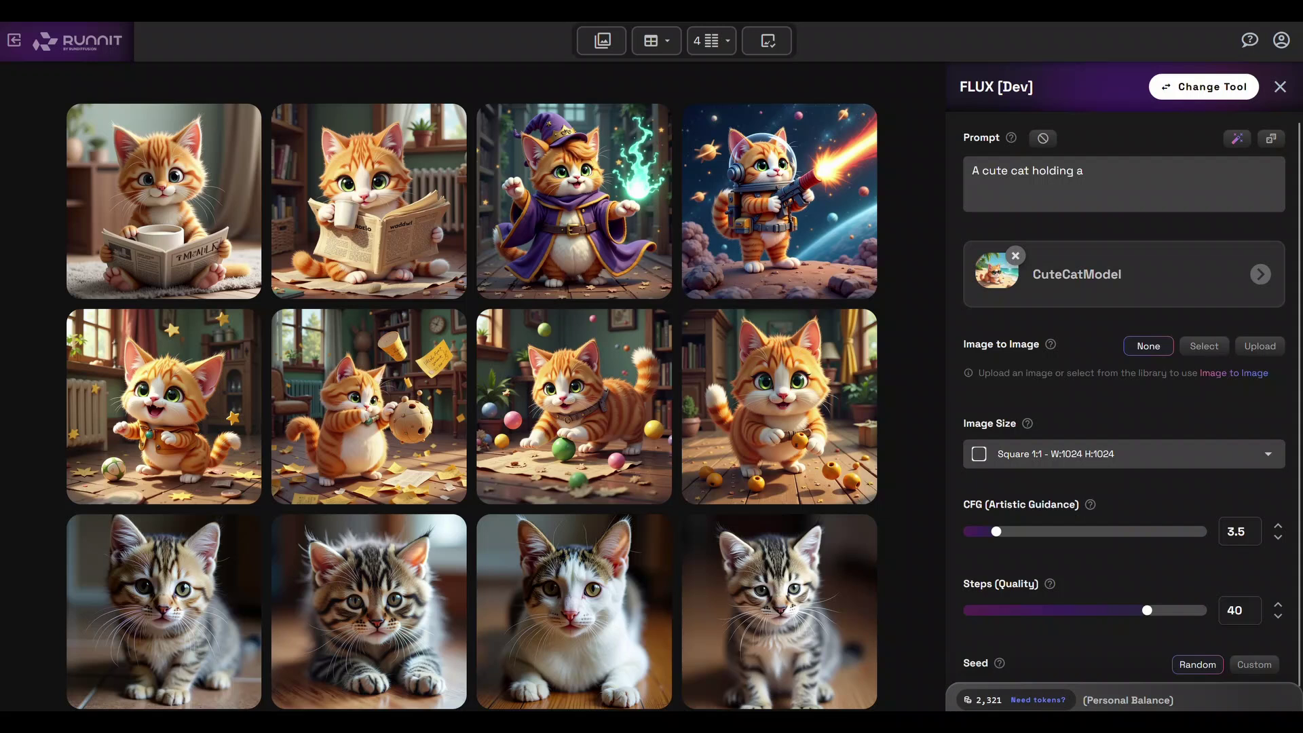
type(" red ball and wearing a cowboy hat, background")
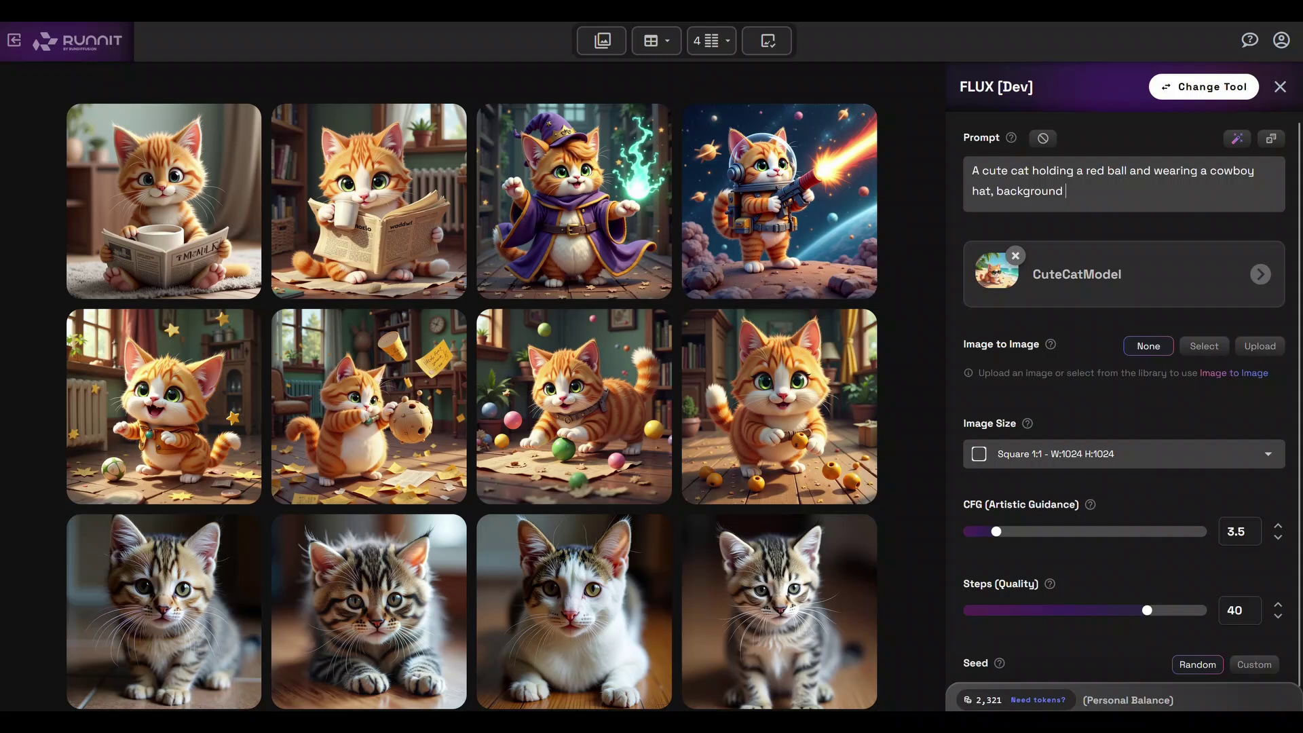
type(" a desert landscape")
Generate an image from the cowboy-hat, red-ball, desert-landscape cat prompt
key("ctrl+Return")
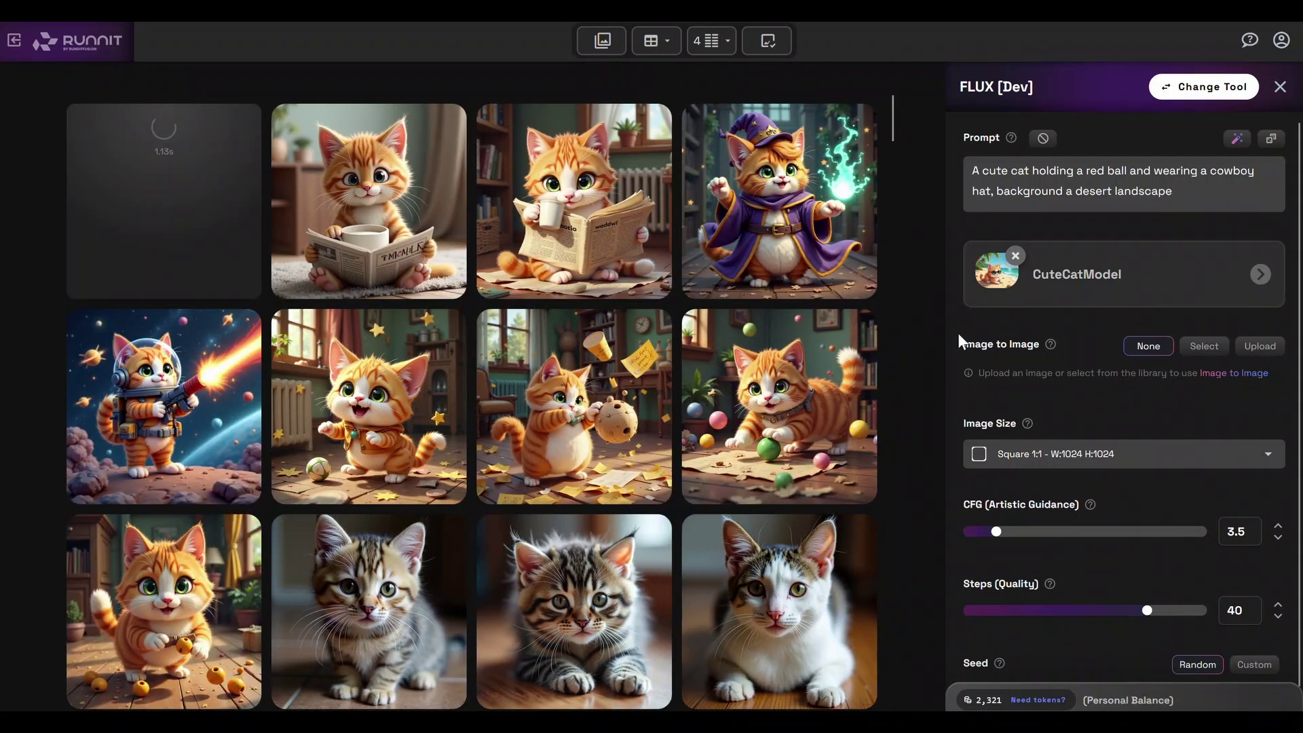